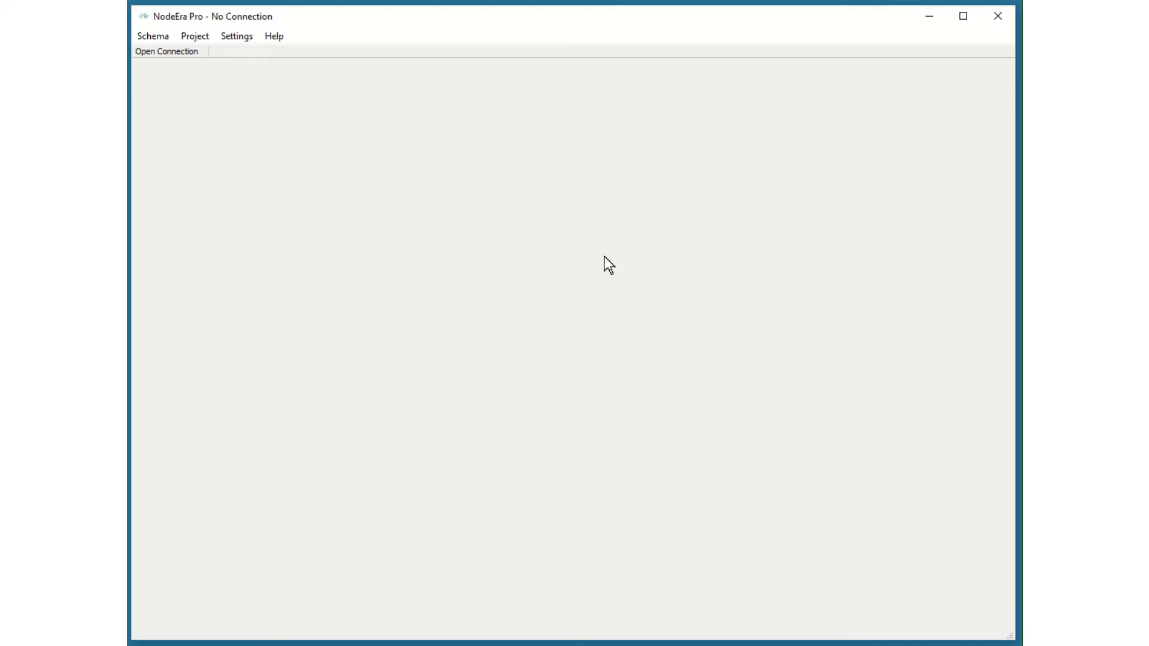
Connect to the worldcup database and open the worldcup.mdl project from the PROJECTS folder
{"action": "left_click", "coordinate": [174, 52]}
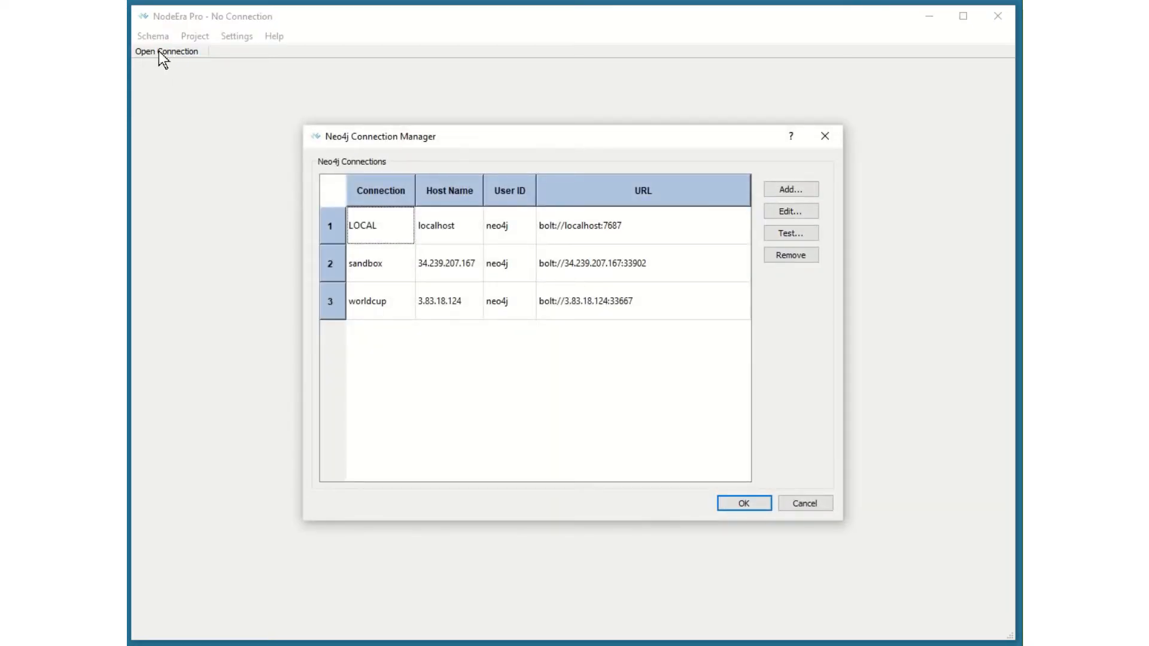
{"action": "left_click", "coordinate": [367, 304]}
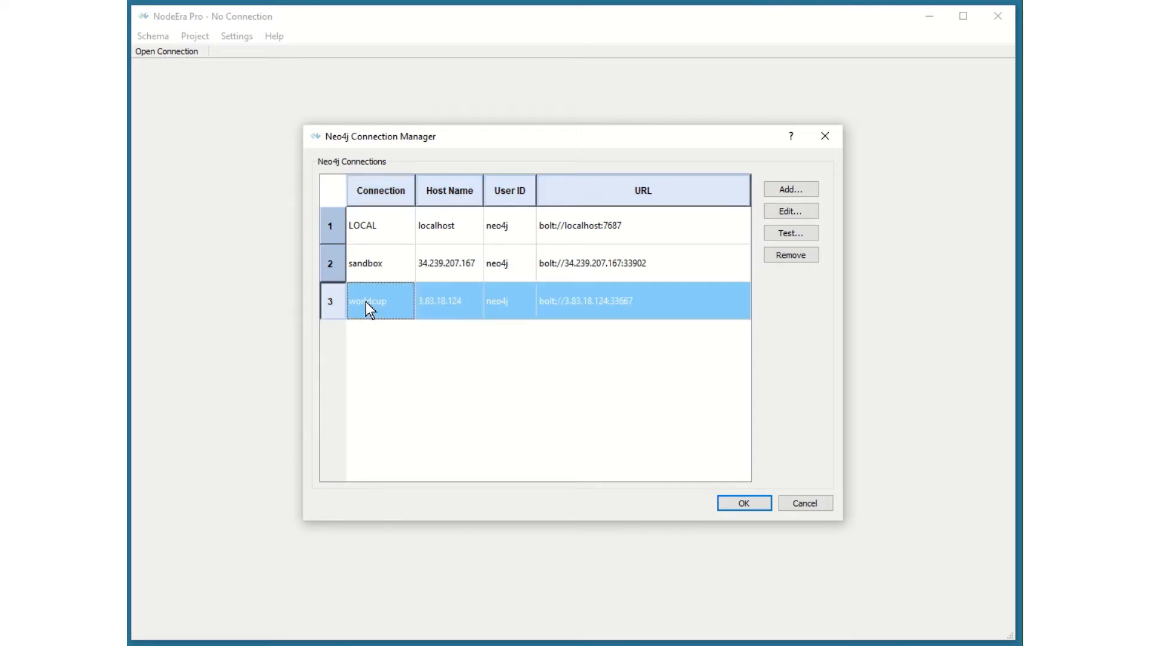
{"action": "left_click", "coordinate": [742, 504]}
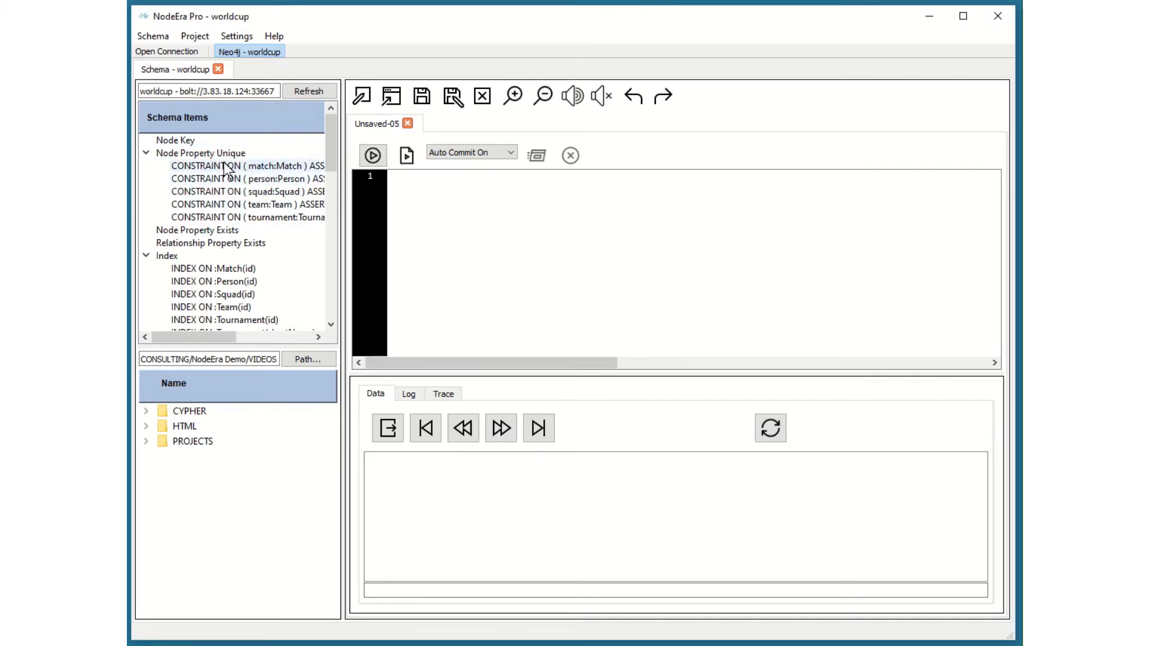
{"action": "left_click", "coordinate": [145, 441]}
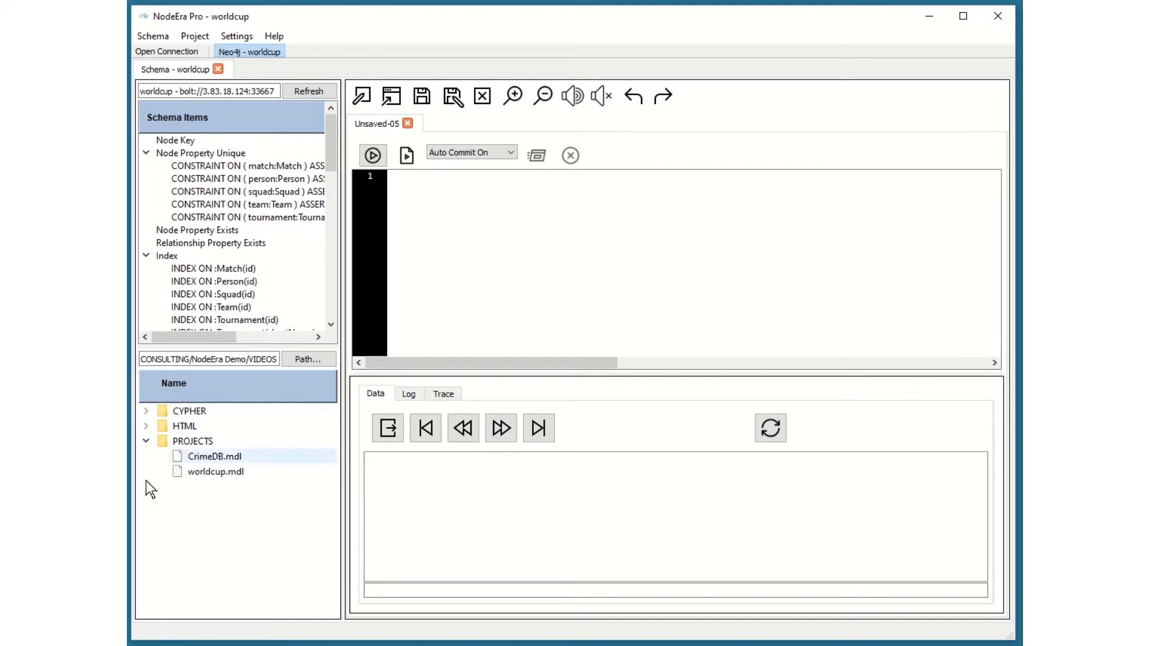
{"action": "double_click", "coordinate": [205, 472]}
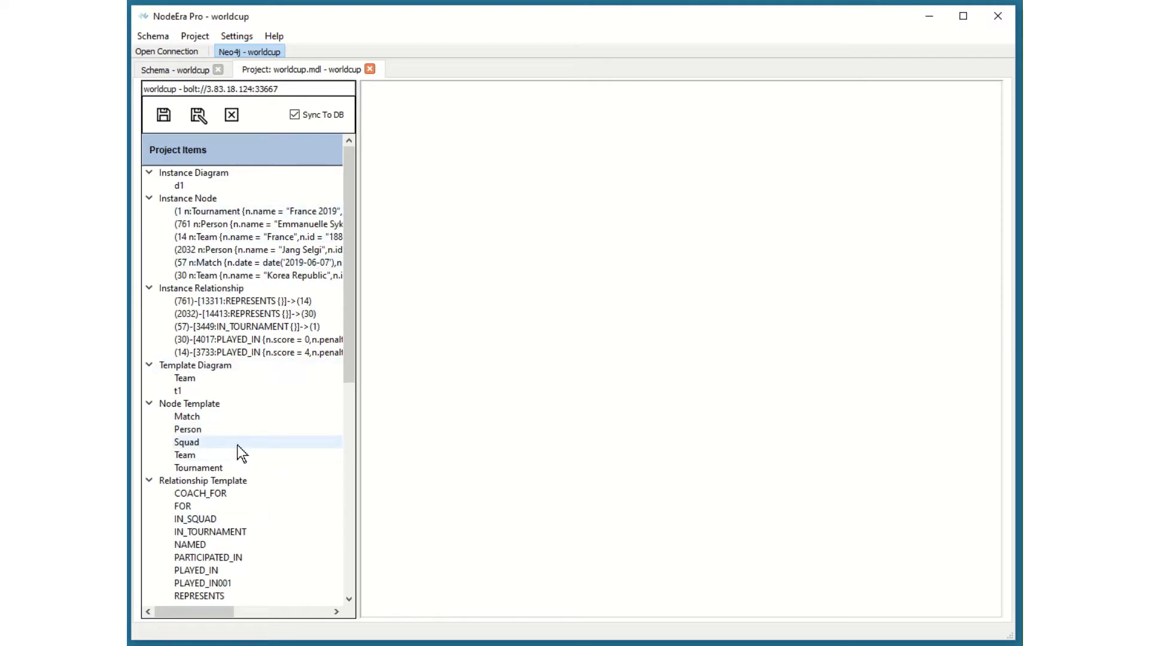
Look over the existing instance diagram d1 and close it again
{"action": "double_click", "coordinate": [178, 186]}
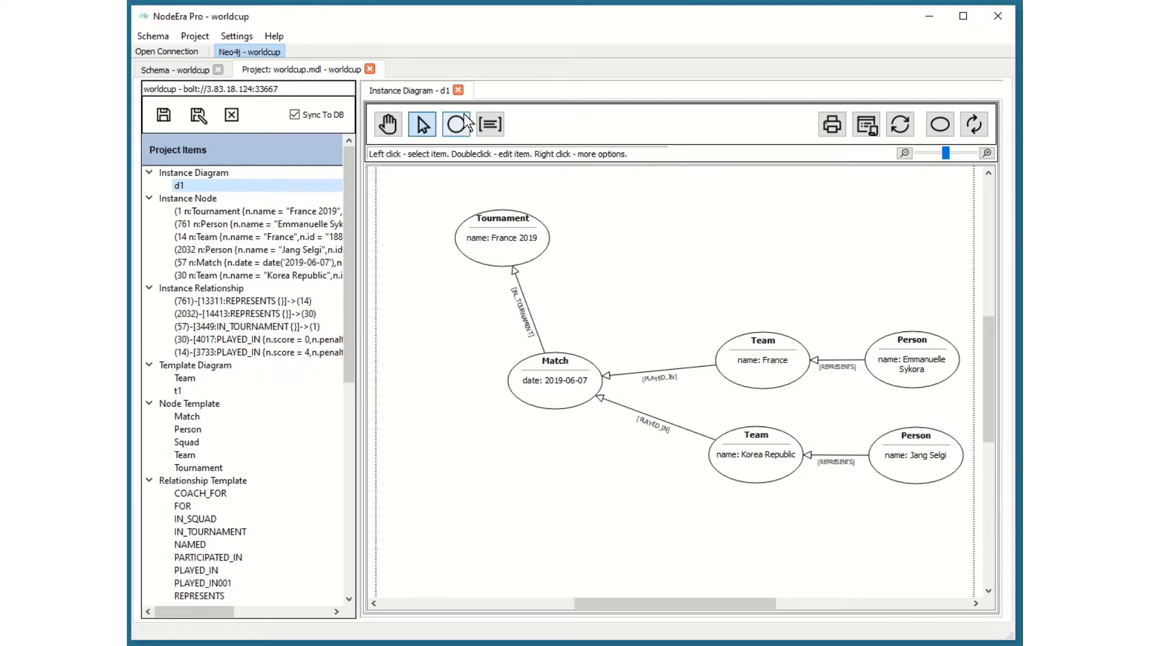
{"action": "left_click", "coordinate": [458, 90]}
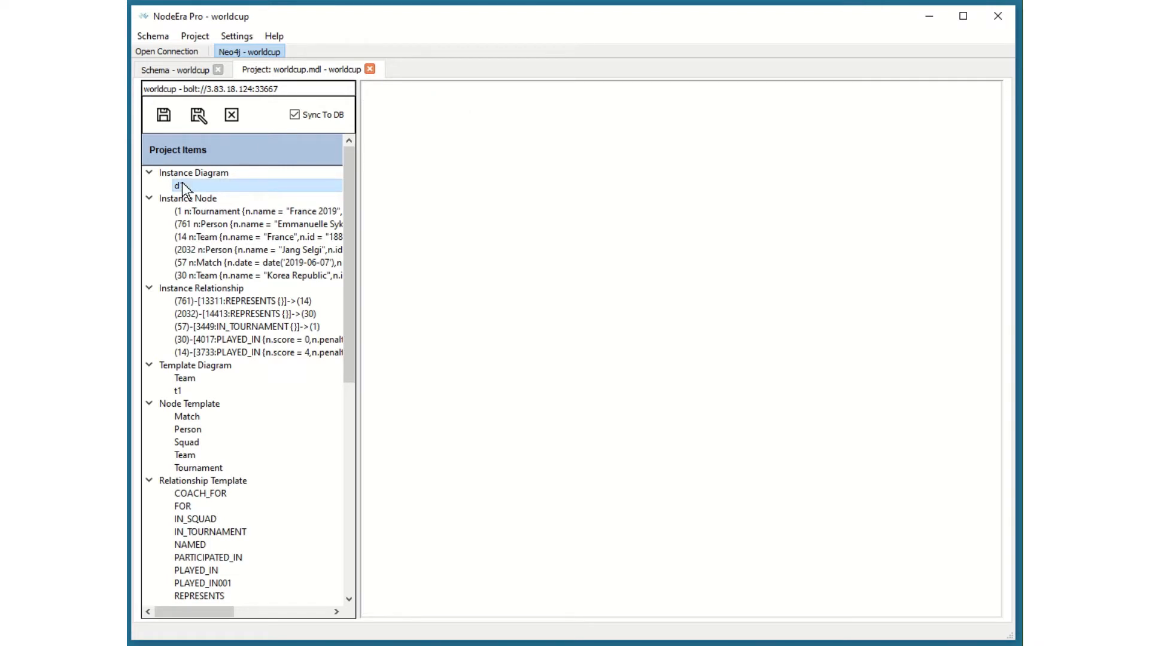
Create a new template diagram named Person in the project
{"action": "left_click", "coordinate": [211, 368]}
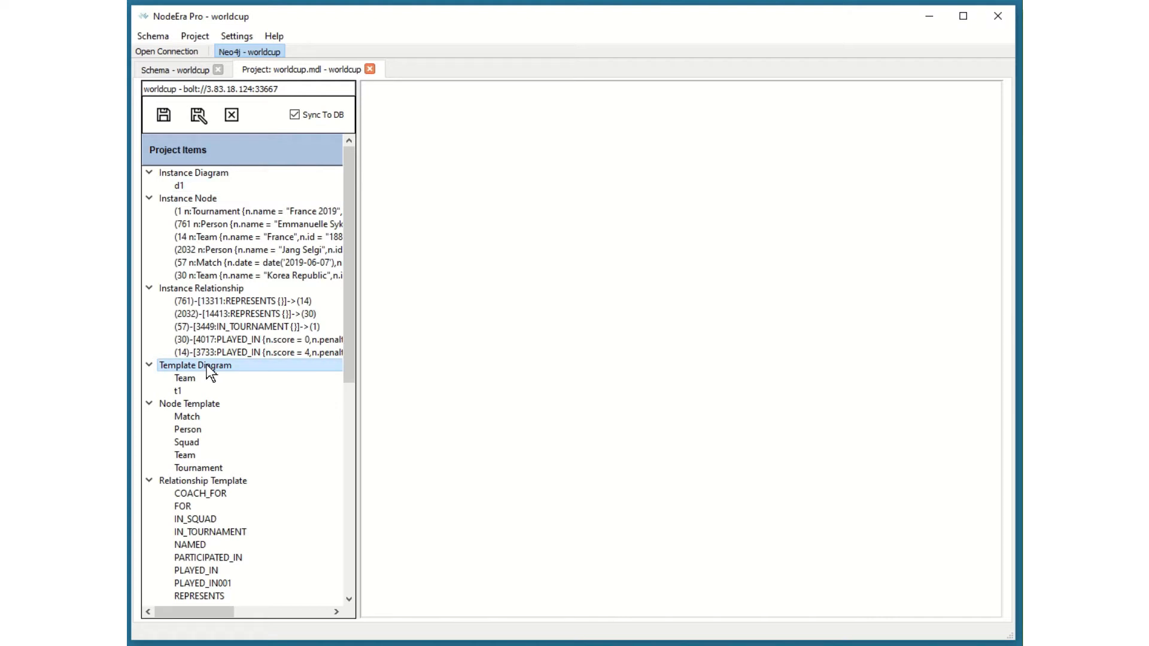
{"action": "right_click", "coordinate": [208, 368]}
{"action": "left_click", "coordinate": [256, 344]}
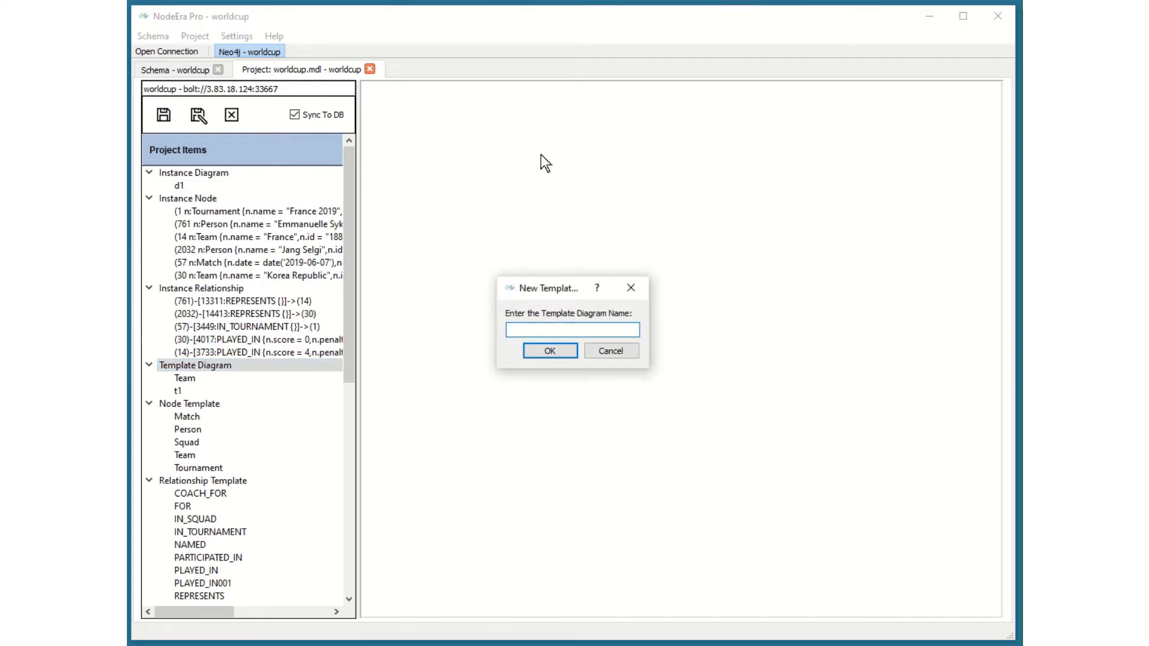
{"action": "type", "text": "Person"}
{"action": "left_click", "coordinate": [554, 350]}
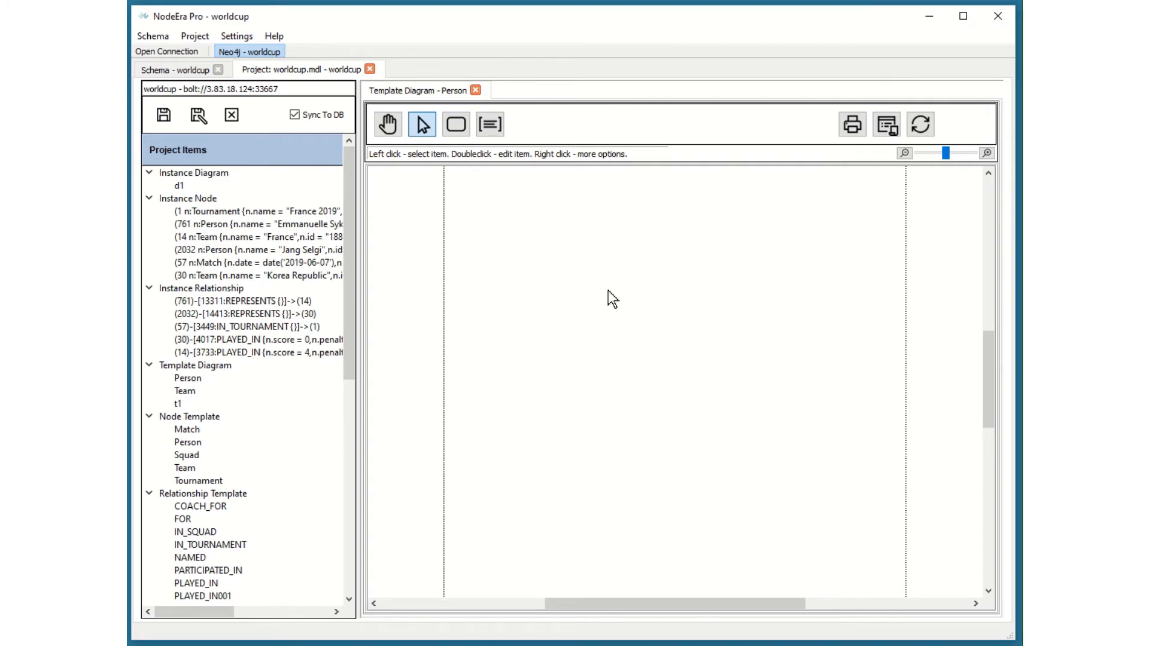
Place the Person node template on the empty diagram and position it near the page's left margin
{"action": "left_click", "coordinate": [181, 443]}
{"action": "left_click_drag", "start_coordinate": [181, 443], "coordinate": [537, 339]}
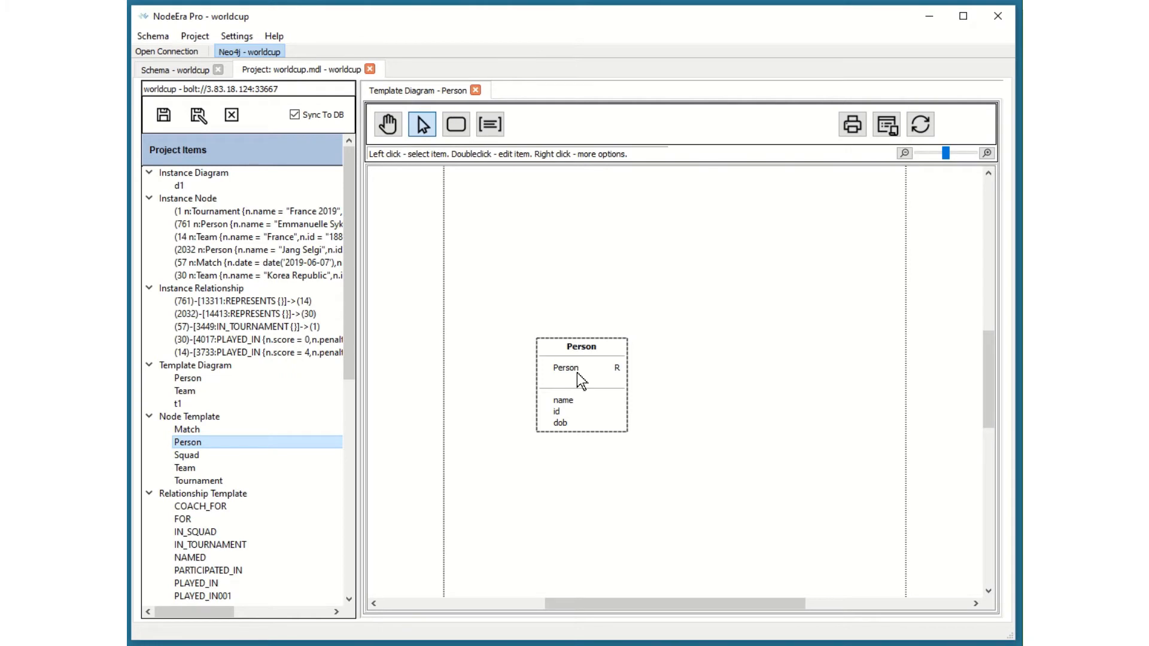
{"action": "left_click_drag", "start_coordinate": [578, 374], "coordinate": [536, 351]}
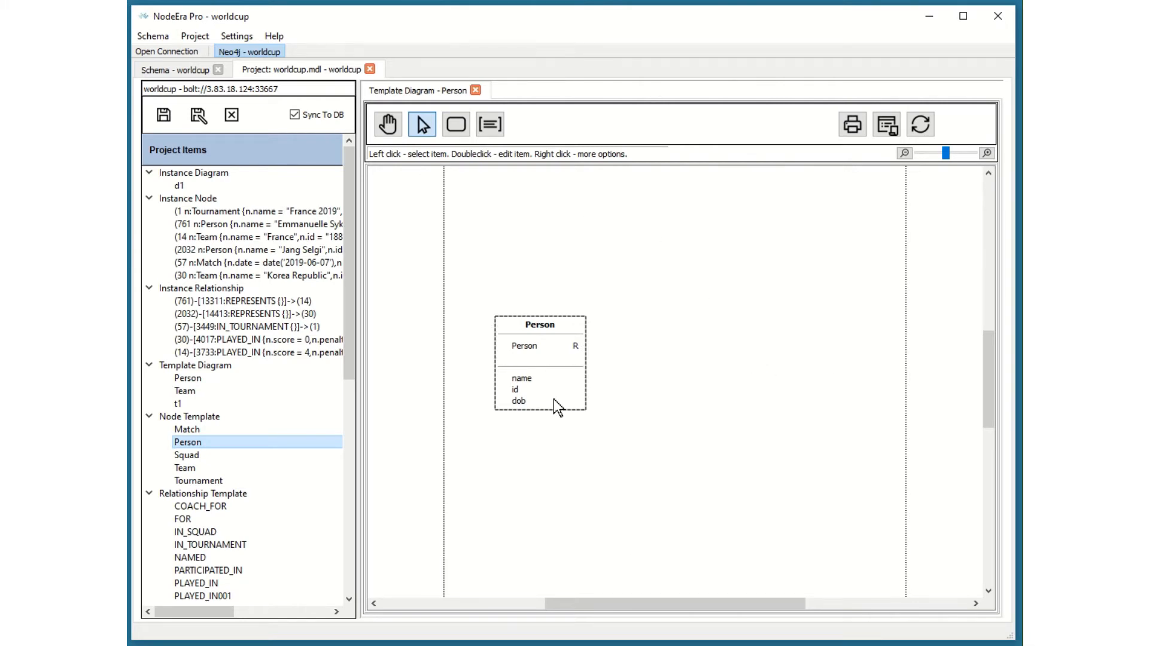
Add Person's outbound COACH_FOR relationship to the diagram and place the Squad node to the right, level with Person
{"action": "right_click", "coordinate": [533, 382]}
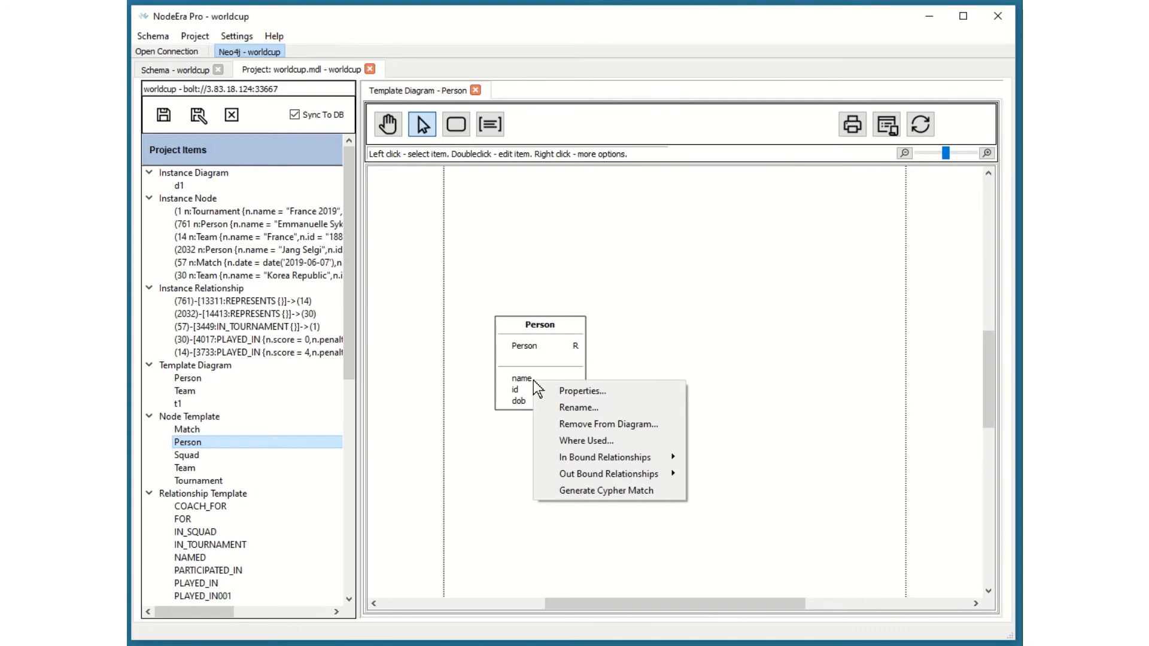
{"action": "mouse_move", "coordinate": [613, 455]}
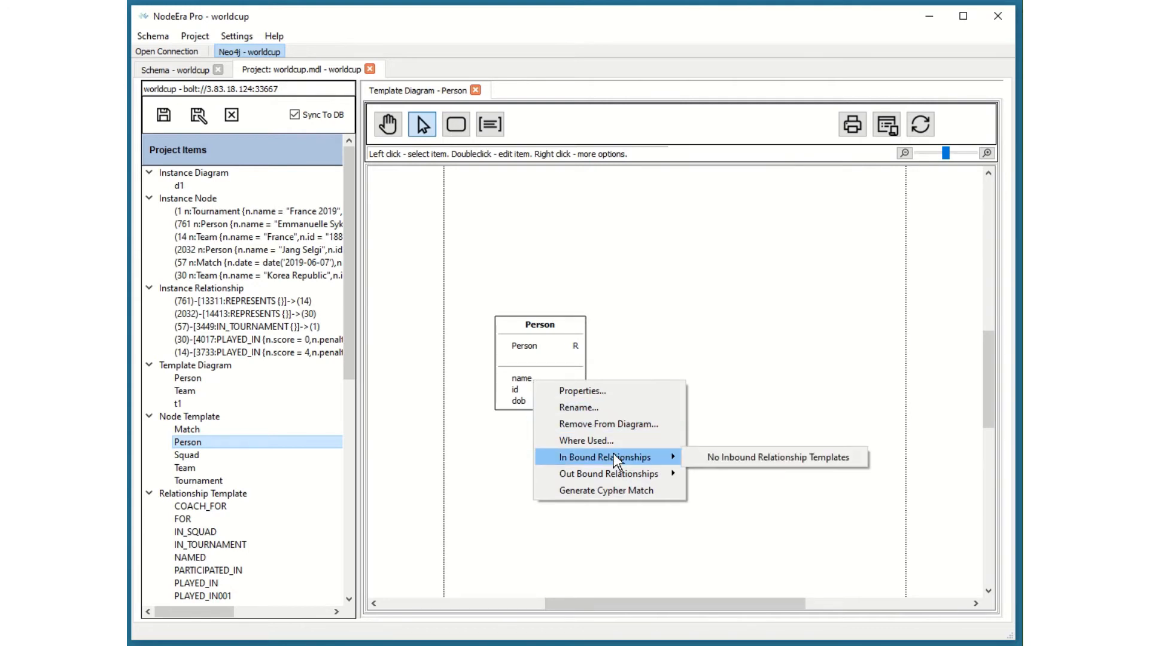
{"action": "mouse_move", "coordinate": [619, 474]}
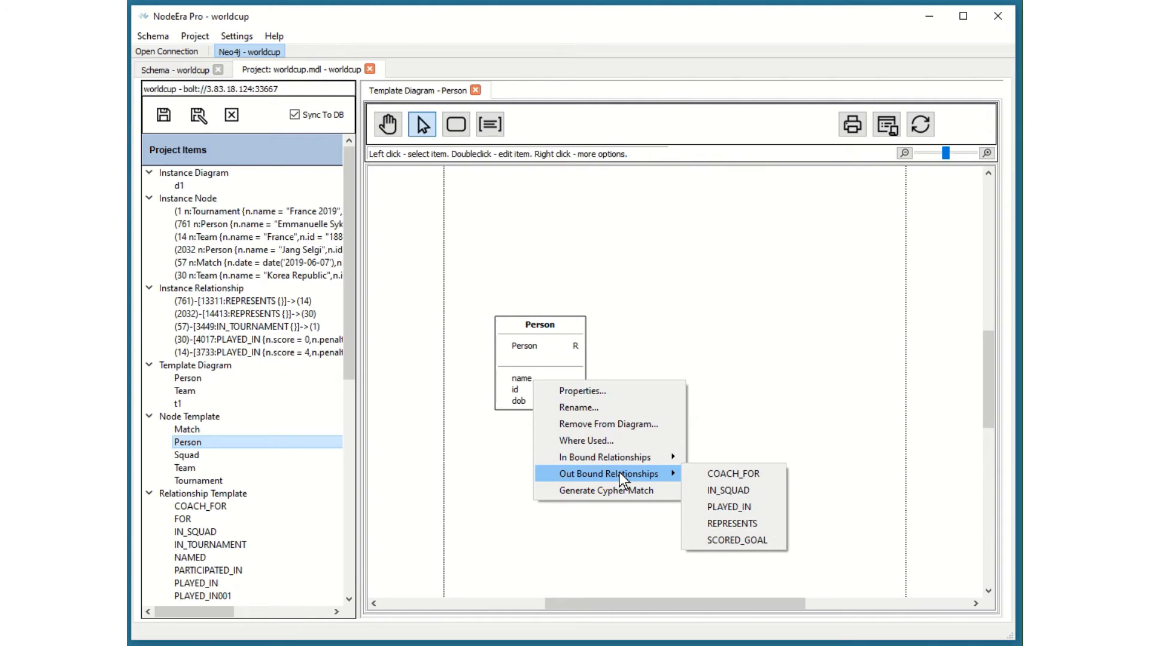
{"action": "left_click", "coordinate": [724, 472]}
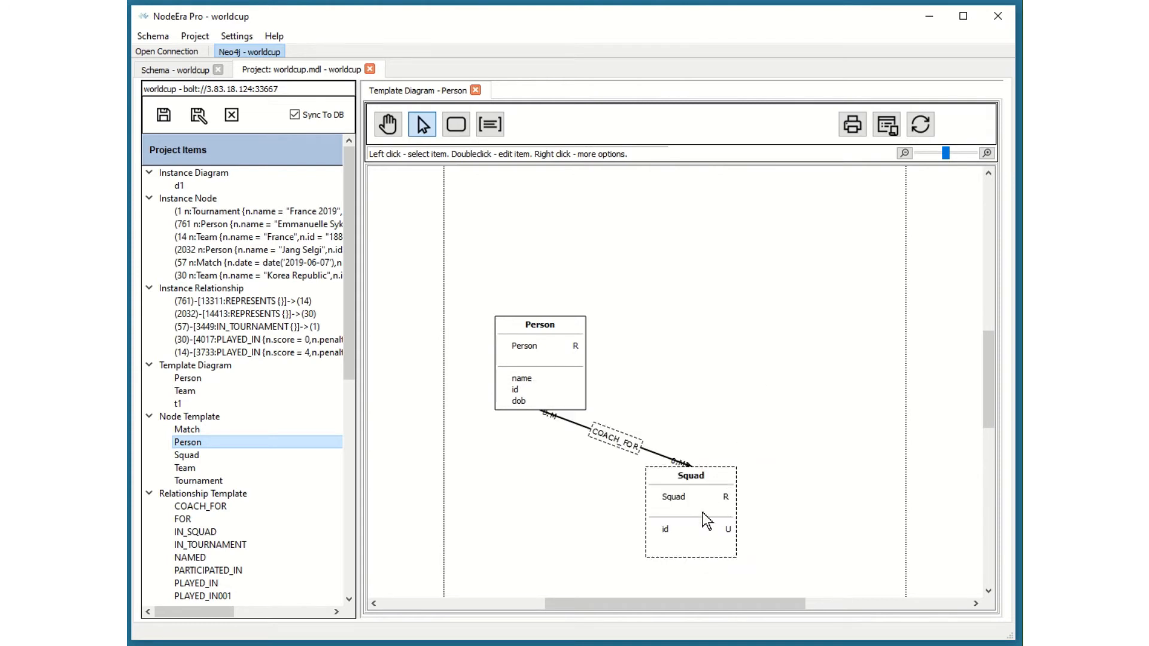
{"action": "left_click_drag", "start_coordinate": [703, 512], "coordinate": [813, 365]}
{"action": "left_click", "coordinate": [802, 450]}
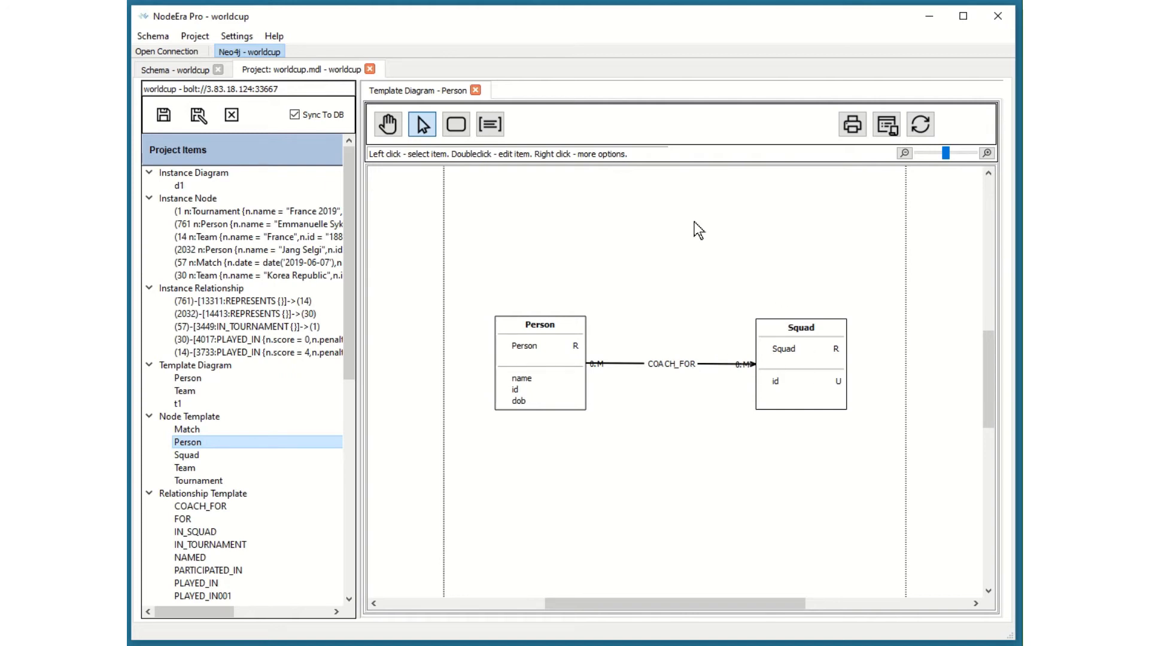
Add Person's outbound IN_SQUAD relationship to the diagram
{"action": "right_click", "coordinate": [535, 380]}
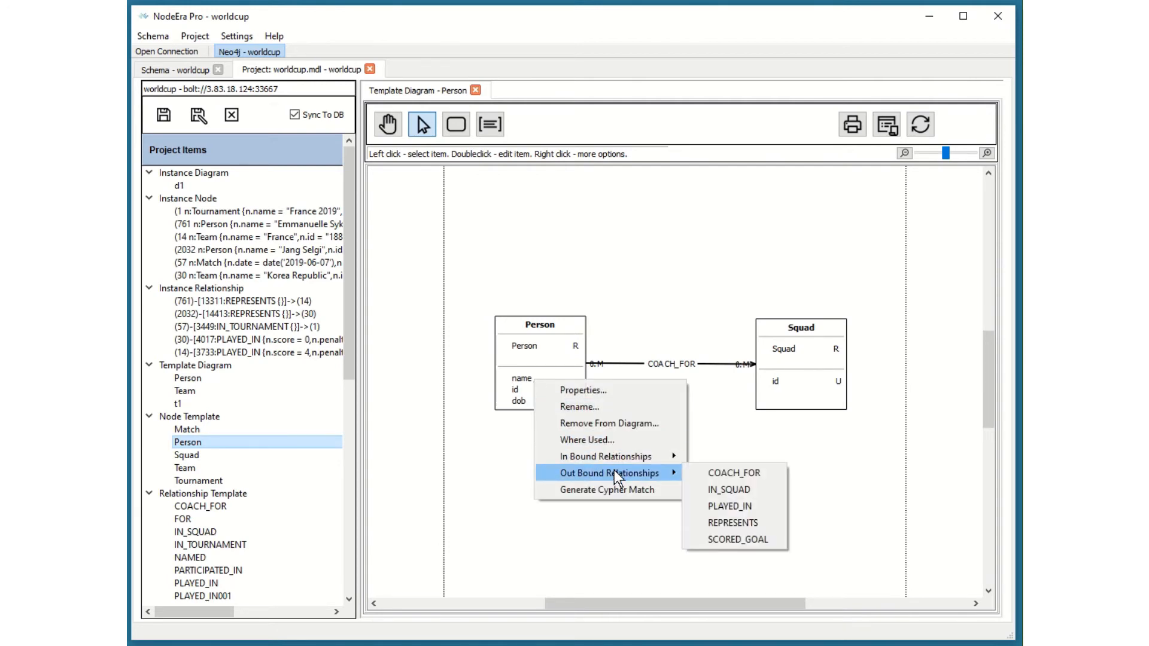
{"action": "left_click", "coordinate": [727, 489]}
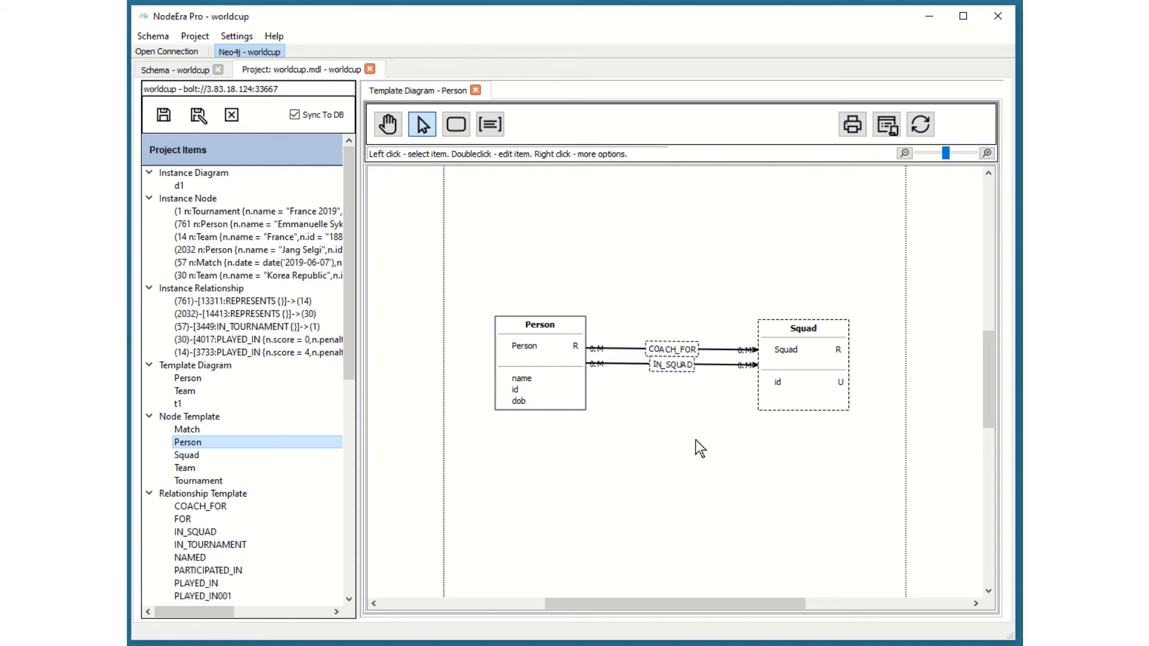
{"action": "left_click", "coordinate": [567, 461]}
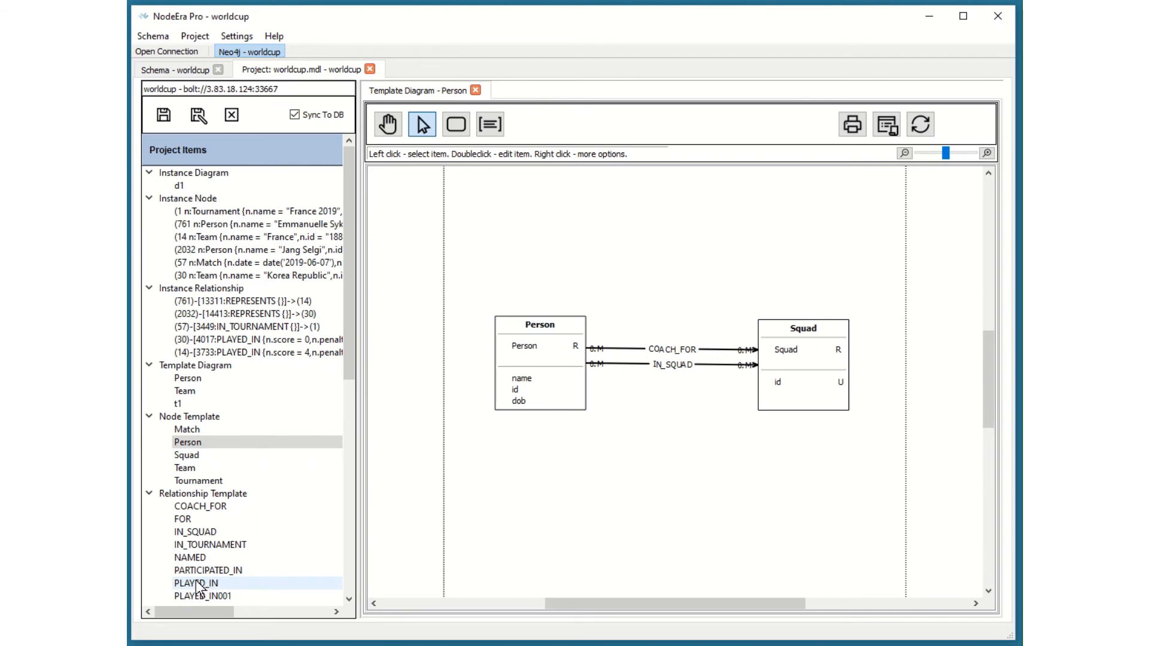
Add the PLAYED_IN and PLAYED_IN001 relationship templates to the diagram, placing Match below Squad and Team below Person
{"action": "left_click_drag", "start_coordinate": [199, 588], "coordinate": [655, 442]}
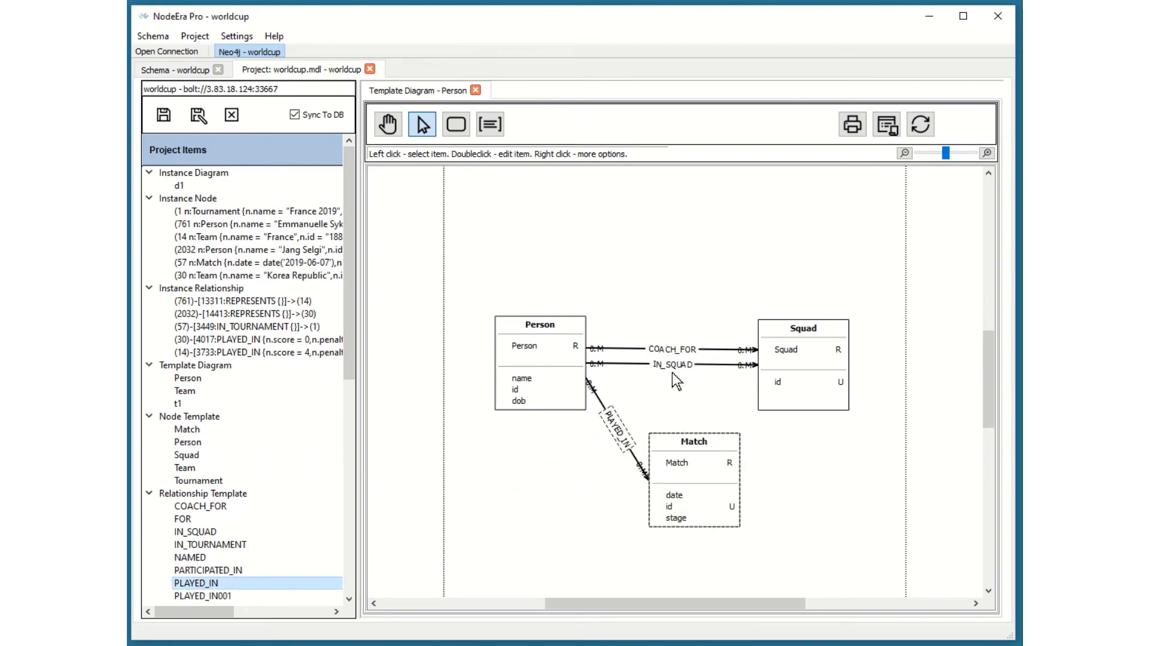
{"action": "left_click_drag", "start_coordinate": [721, 500], "coordinate": [838, 503]}
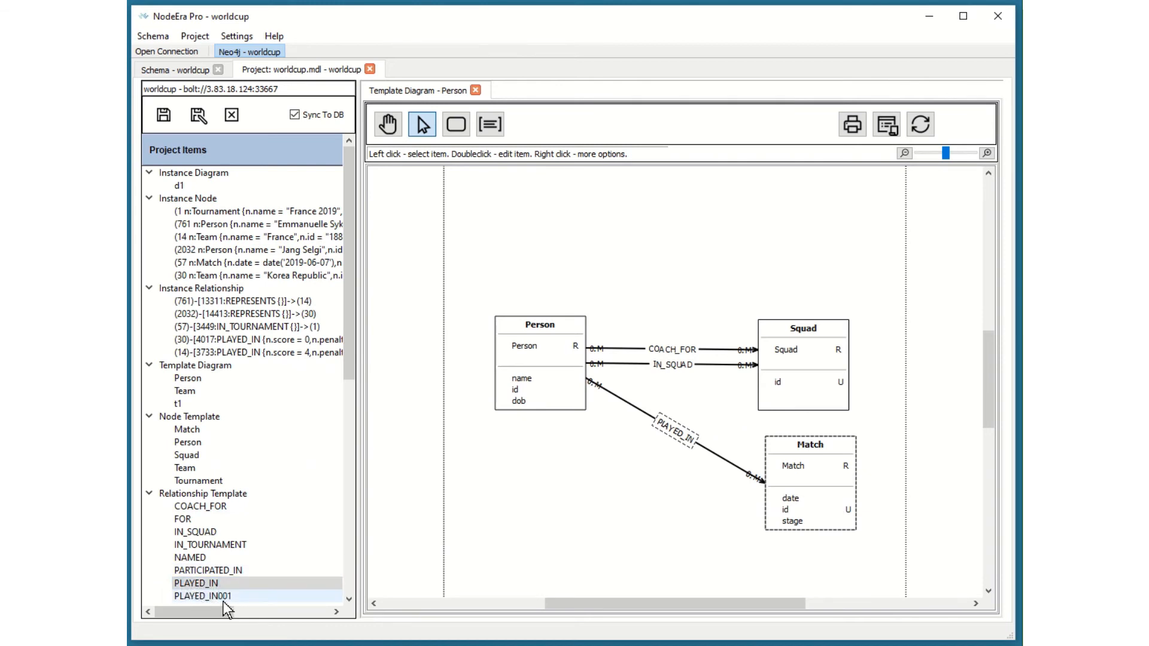
{"action": "left_click_drag", "start_coordinate": [182, 599], "coordinate": [613, 485]}
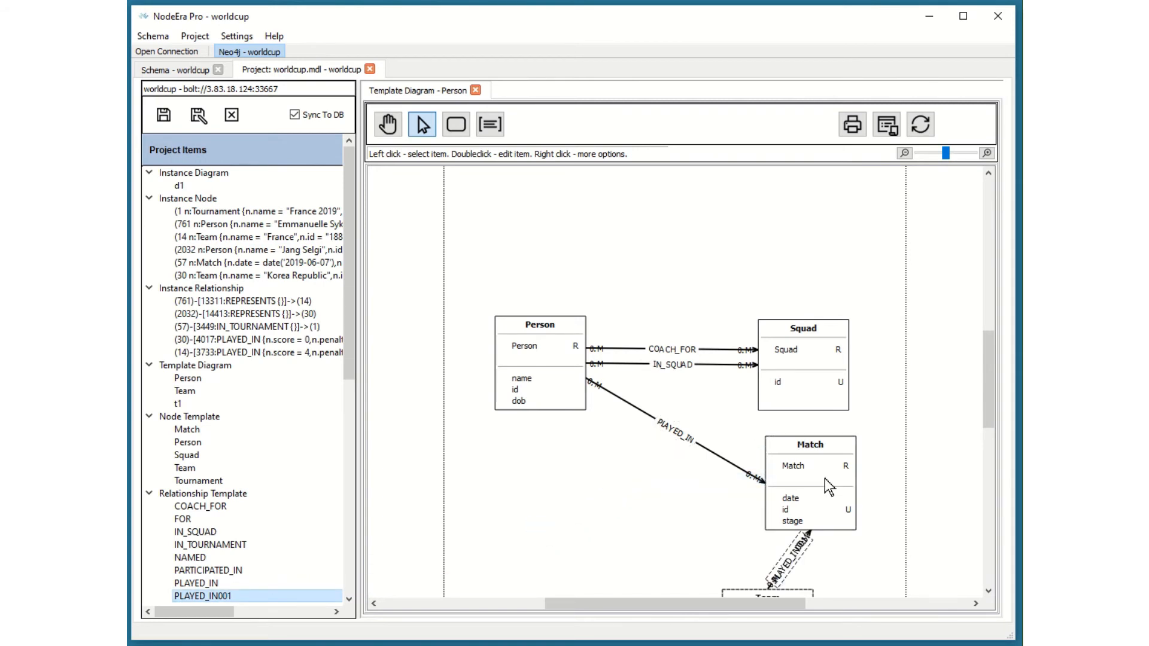
{"action": "left_click_drag", "start_coordinate": [747, 591], "coordinate": [521, 449]}
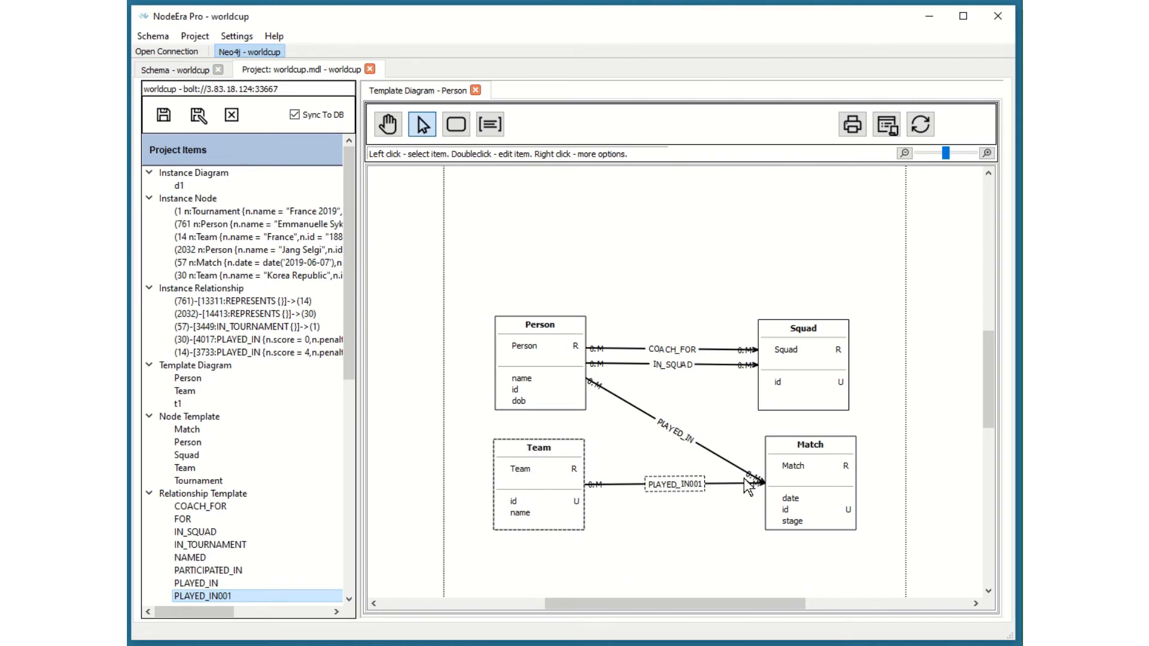
{"action": "left_click_drag", "start_coordinate": [781, 481], "coordinate": [775, 485]}
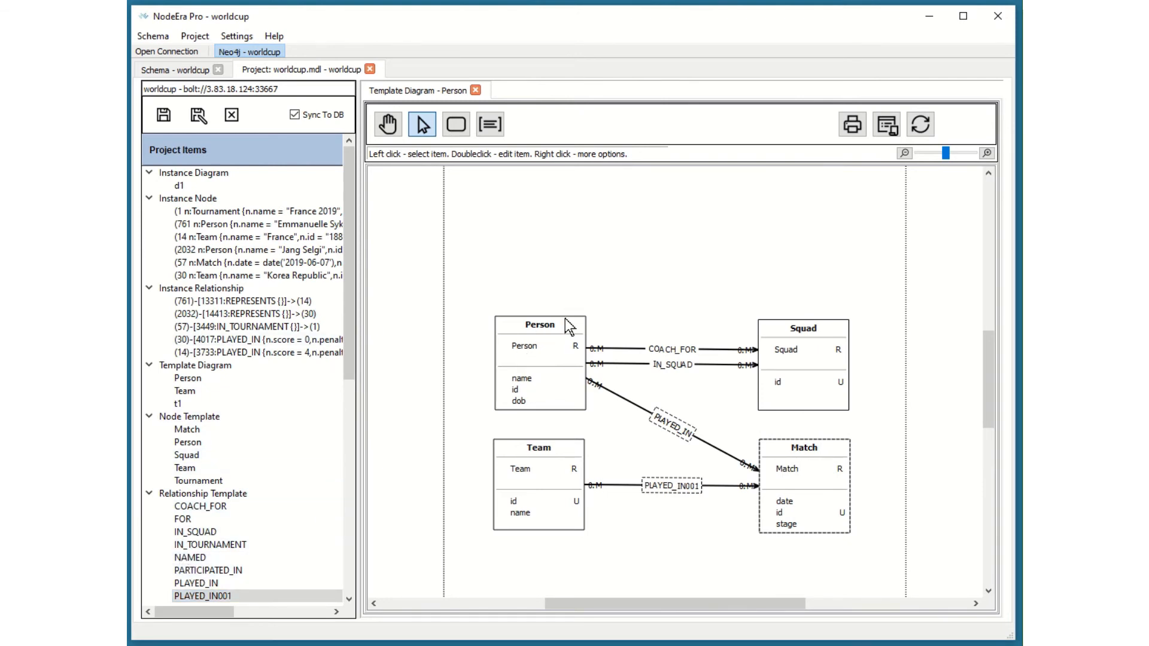
Add Person's outbound REPRESENTS relationship, then move Team further down and shift Match slightly to space out the diagram
{"action": "right_click", "coordinate": [553, 361]}
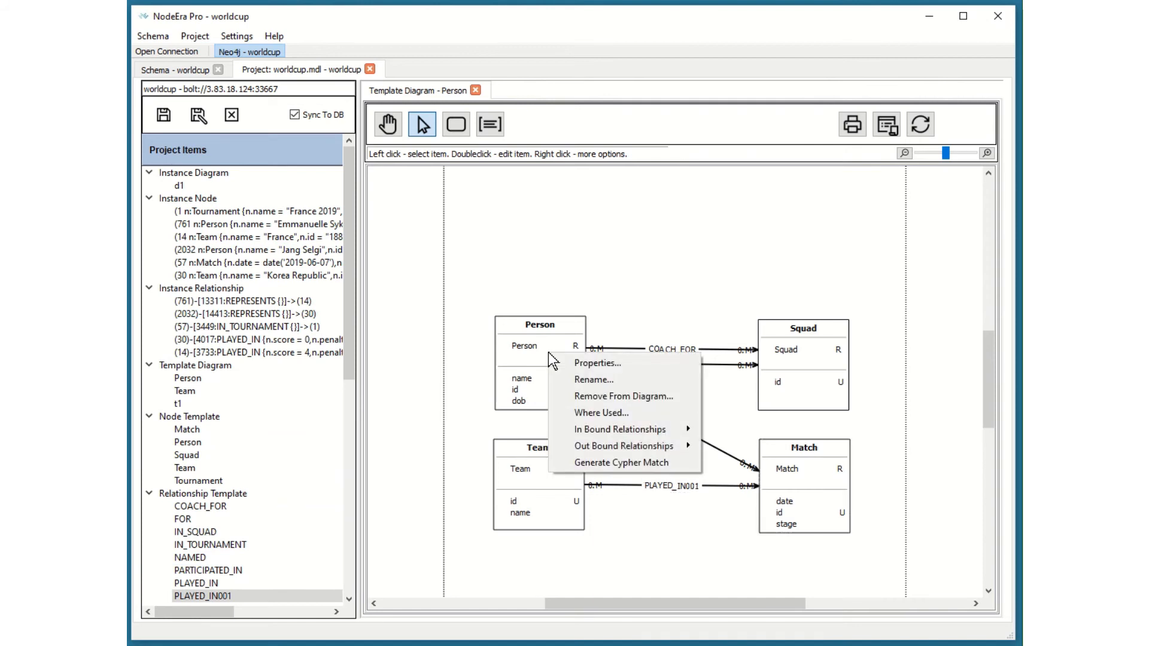
{"action": "mouse_move", "coordinate": [625, 439]}
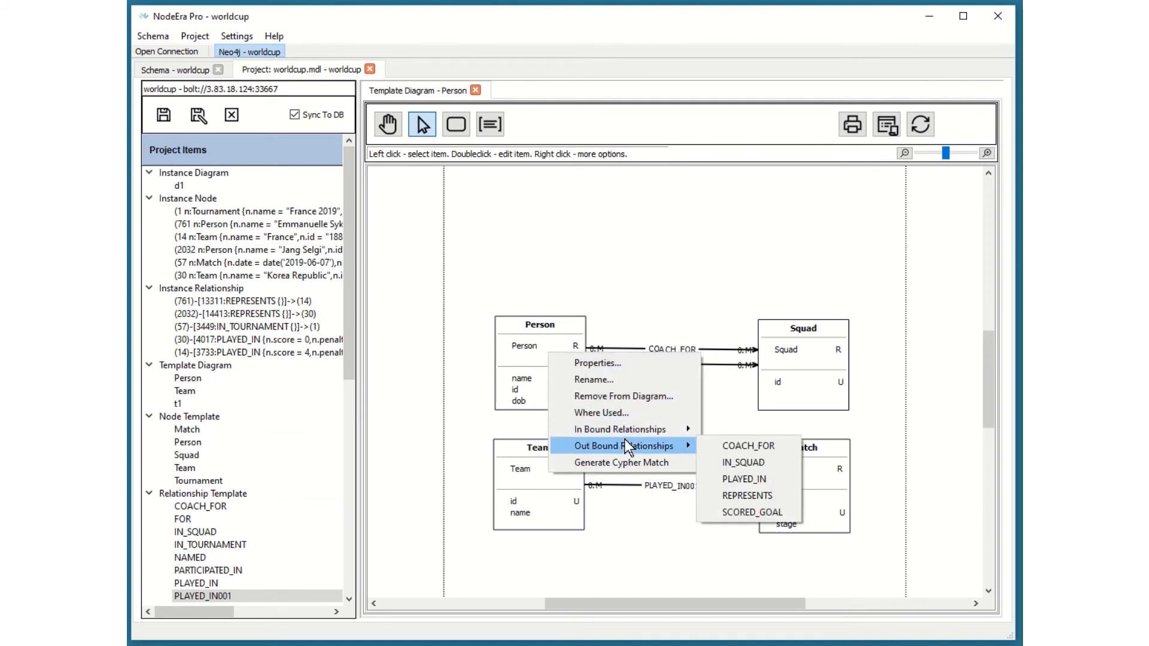
{"action": "left_click", "coordinate": [744, 496]}
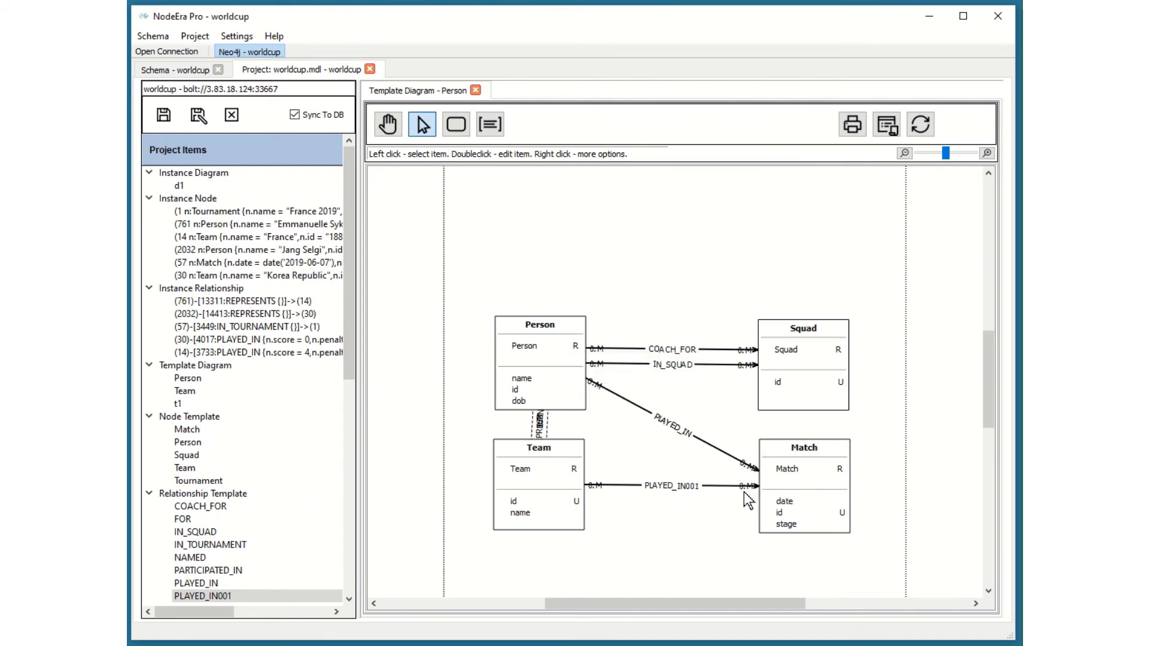
{"action": "left_click_drag", "start_coordinate": [576, 510], "coordinate": [576, 584]}
{"action": "left_click_drag", "start_coordinate": [795, 513], "coordinate": [805, 526]}
Add Person's outbound SCORED_GOAL relationship to the diagram and nudge the Match node slightly up and left
{"action": "right_click", "coordinate": [559, 350]}
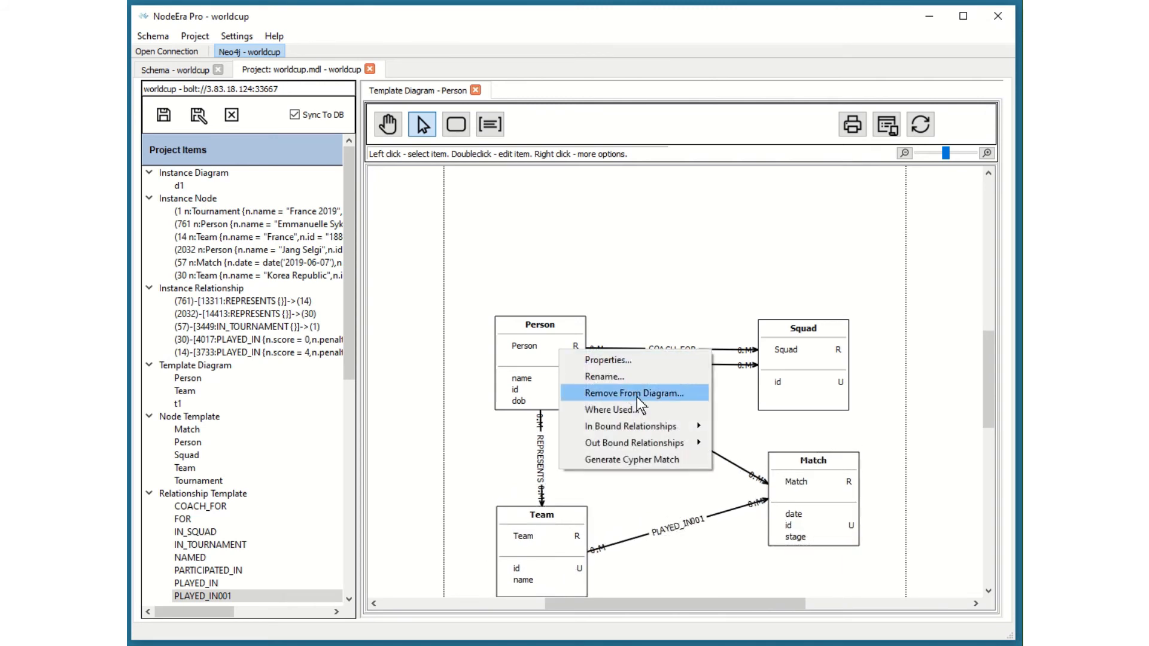
{"action": "mouse_move", "coordinate": [642, 443]}
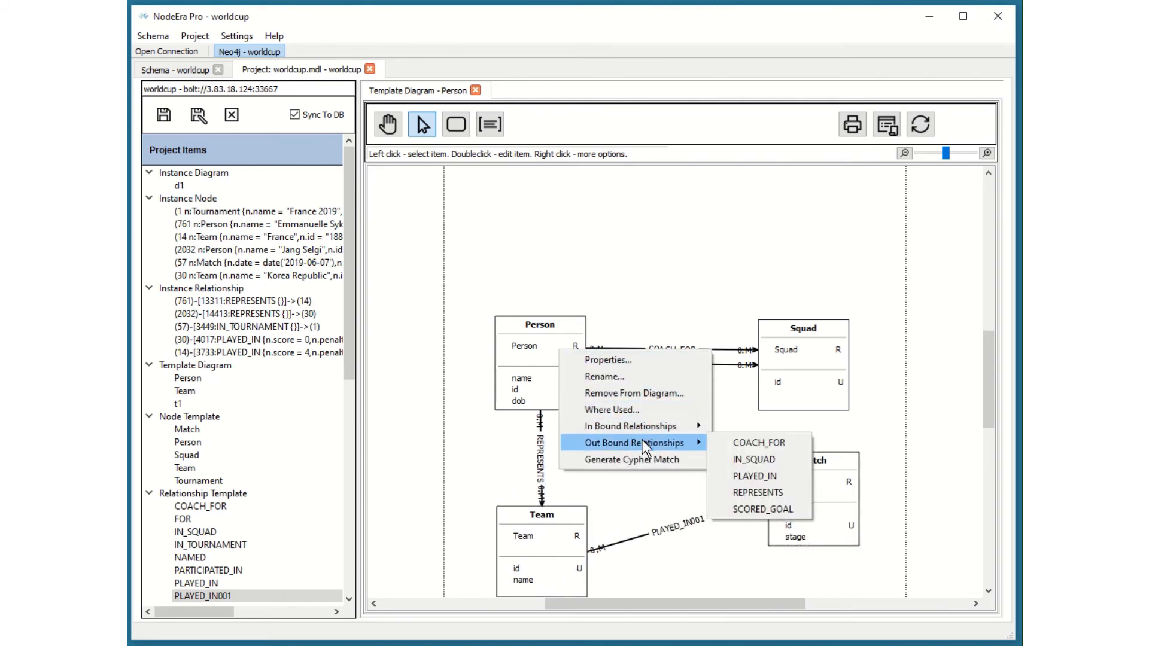
{"action": "left_click", "coordinate": [751, 509]}
{"action": "left_click_drag", "start_coordinate": [821, 499], "coordinate": [814, 495]}
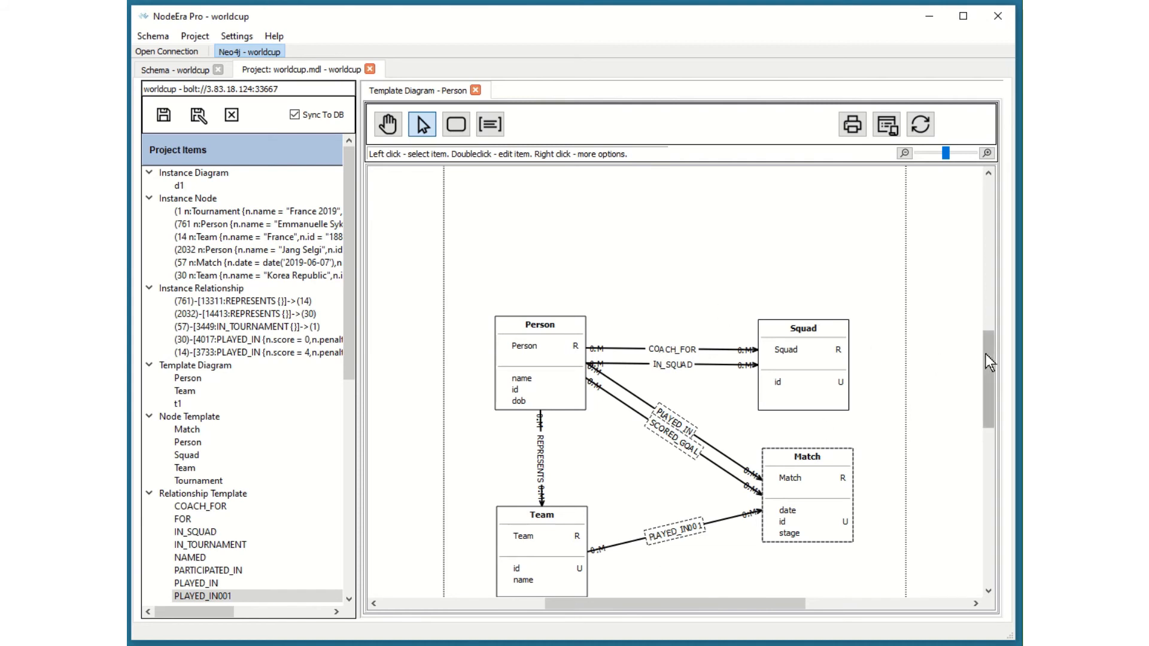
{"action": "left_click_drag", "start_coordinate": [987, 354], "coordinate": [986, 371]}
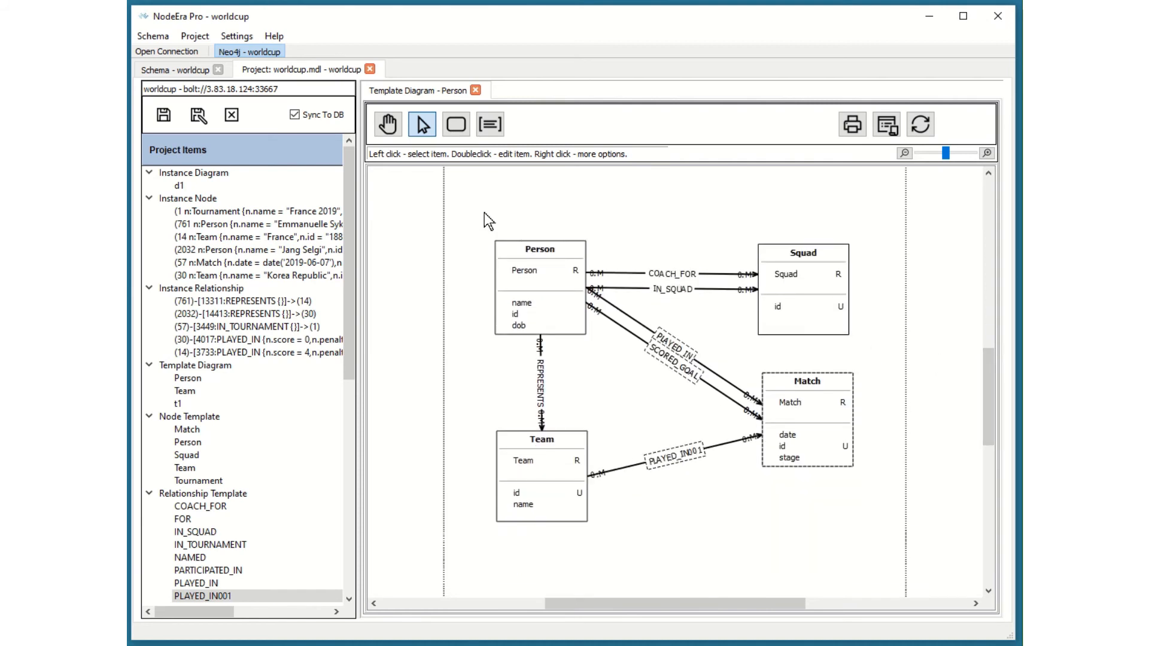